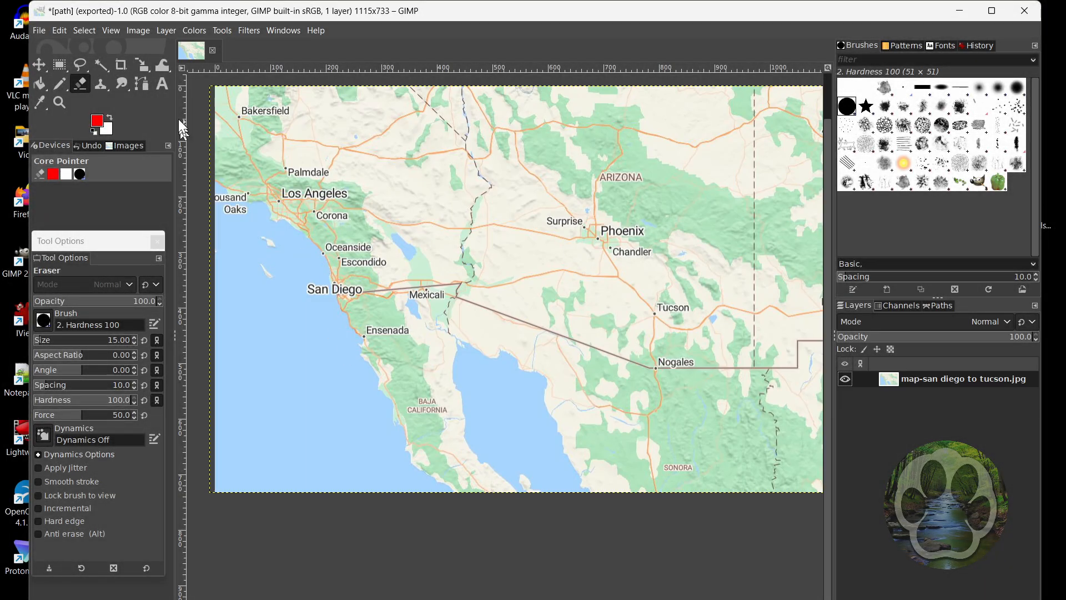
Add an alpha channel to the map-san diego to tucson.jpg layer
click(166, 31)
mouse_move(192, 186)
click(364, 189)
Erase a winding route line across the map from San Diego to Tucson with the Eraser
scroll(335, 291, up, 3)
drag(332, 264, 716, 262)
scroll(715, 259, down, 3)
drag(735, 225, 399, 252)
mouse_move(377, 284)
mouse_down()
mouse_move(505, 277)
mouse_move(564, 290)
mouse_move(603, 328)
mouse_up()
scroll(705, 269, down, 1)
Export the erased map as path.png to the Assets folder, replacing the existing file
click(42, 31)
click(89, 250)
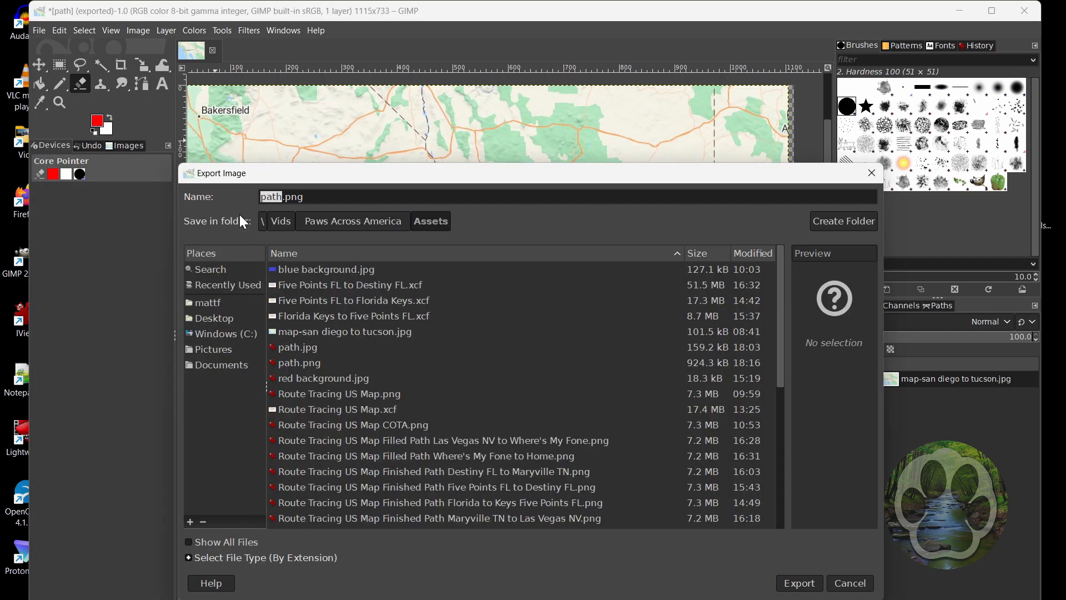
key(Return)
click(629, 447)
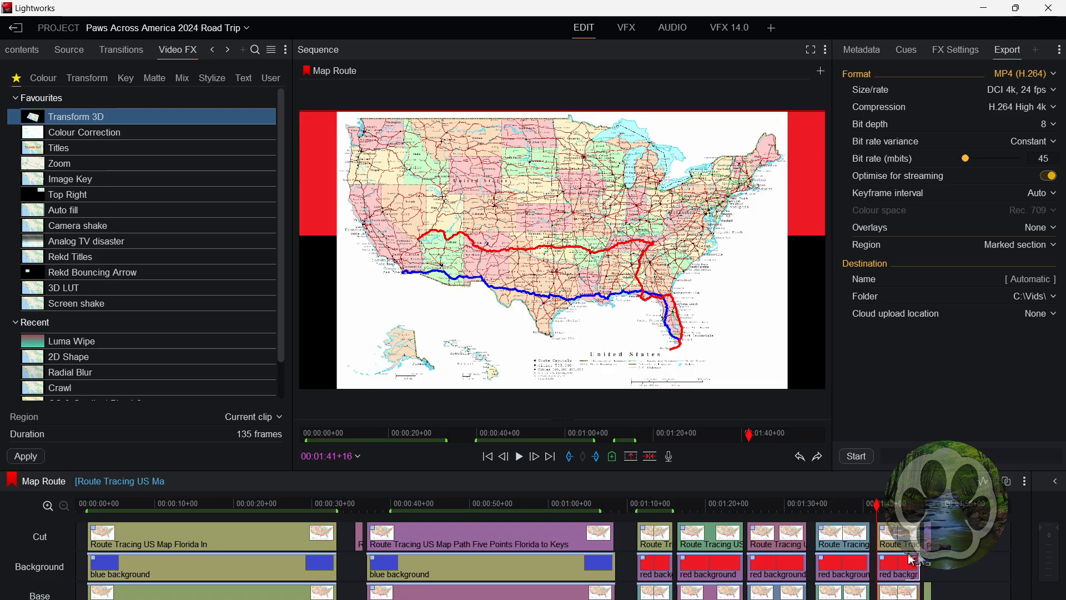
In Lightworks, extend the path clip and the base map clip beneath it to 85 frames
key(Up)
key(Up)
drag(775, 591, 840, 591)
key(Up)
key(Up)
Place the red background clip on the Background track beneath the path clip, aligned with its start
drag(227, 577, 642, 571)
drag(688, 568, 512, 568)
key(Down)
key(Down)
key(Down)
key(Up)
key(Up)
Apply the Transform 3D effect to the path clip and set the Background Y position to 0.5
key(a)
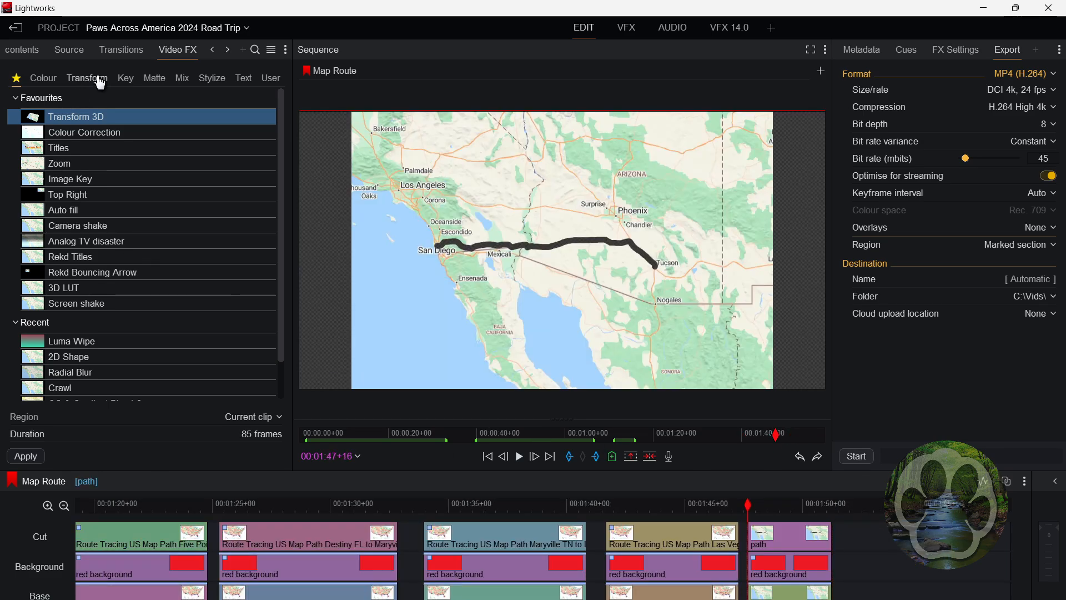
drag(58, 120, 775, 537)
click(969, 76)
click(1033, 145)
text(.)
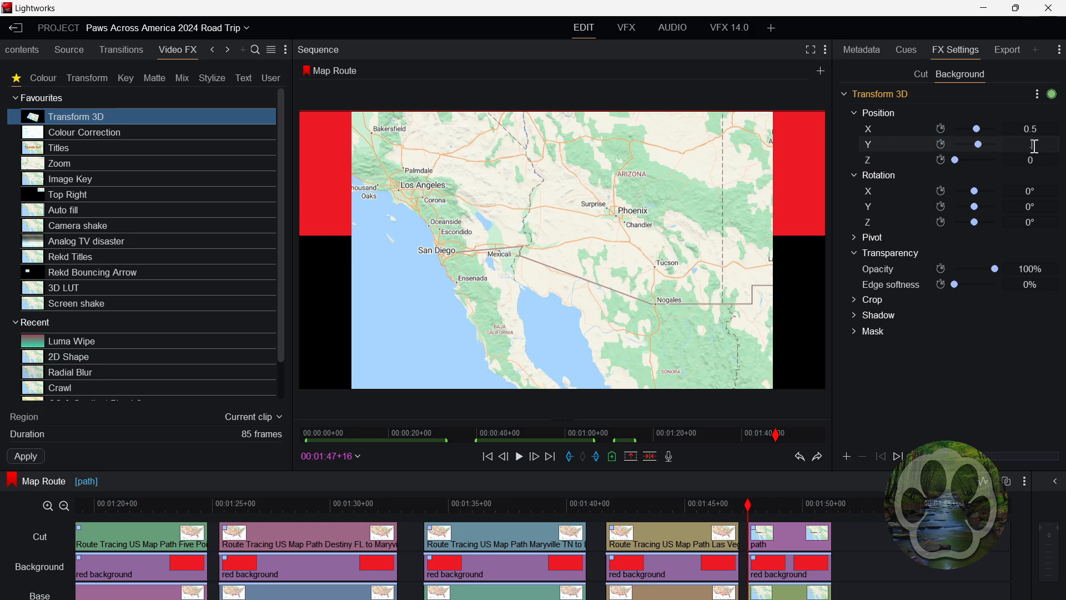
text(5)
key(Return)
Set a keyframed Background X position of -0.3 and play back the path animation
drag(976, 129, 973, 129)
click(1030, 131)
text(-.3)
key(Return)
click(941, 129)
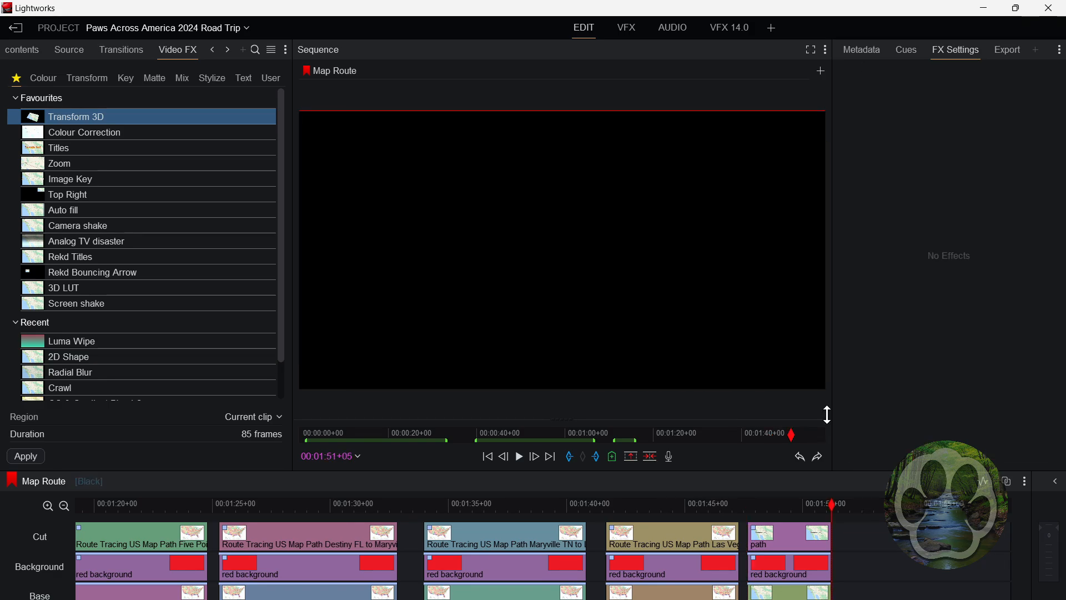
click(520, 459)
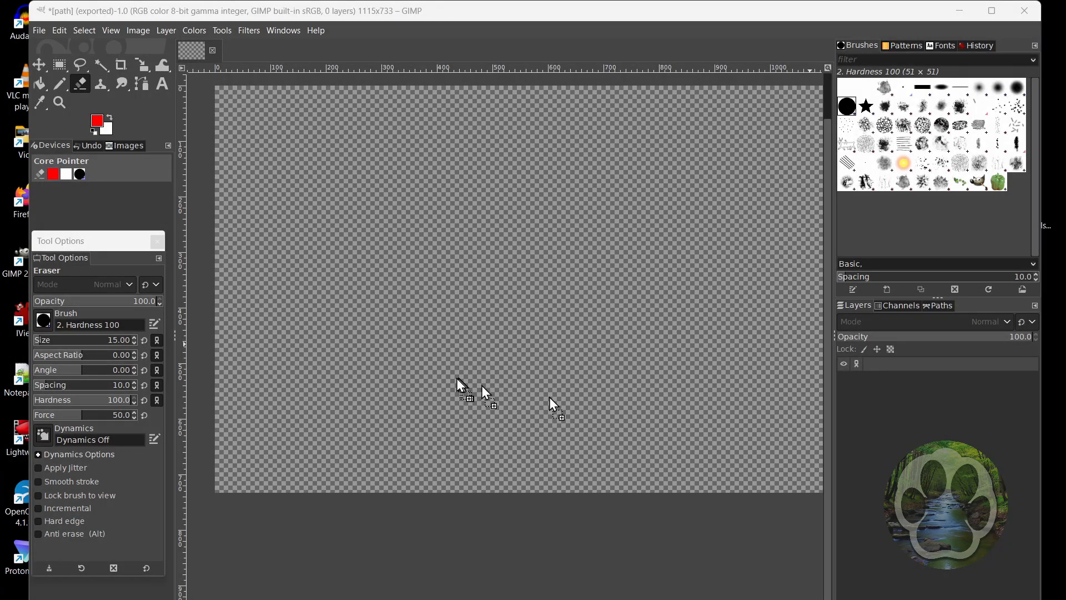
In GIMP, load map-san diego to tucson.jpg as a layer and add an alpha channel to it
key(ctrl+z)
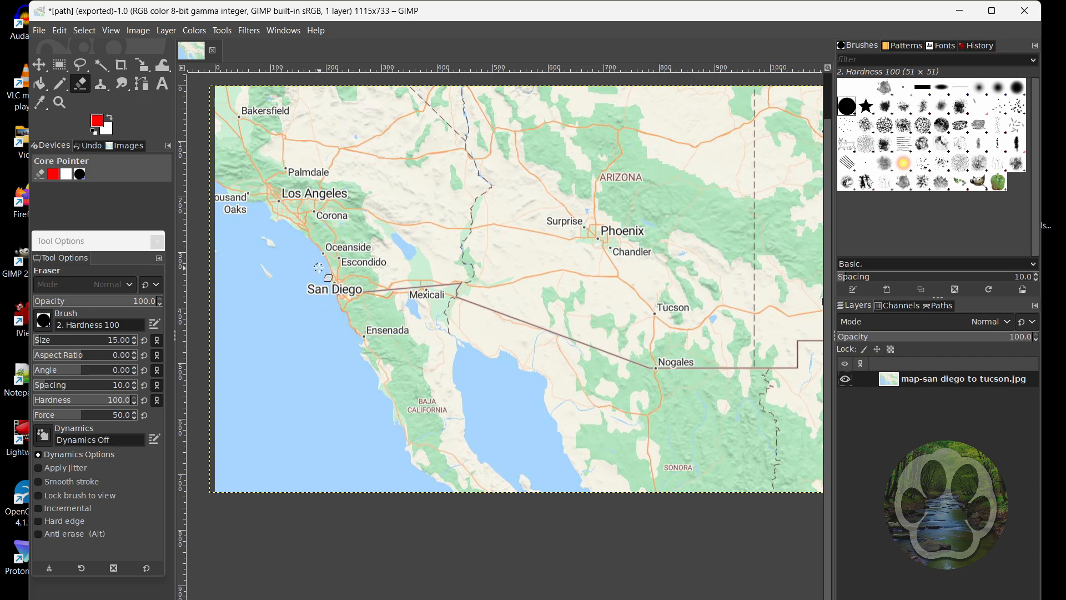
click(167, 32)
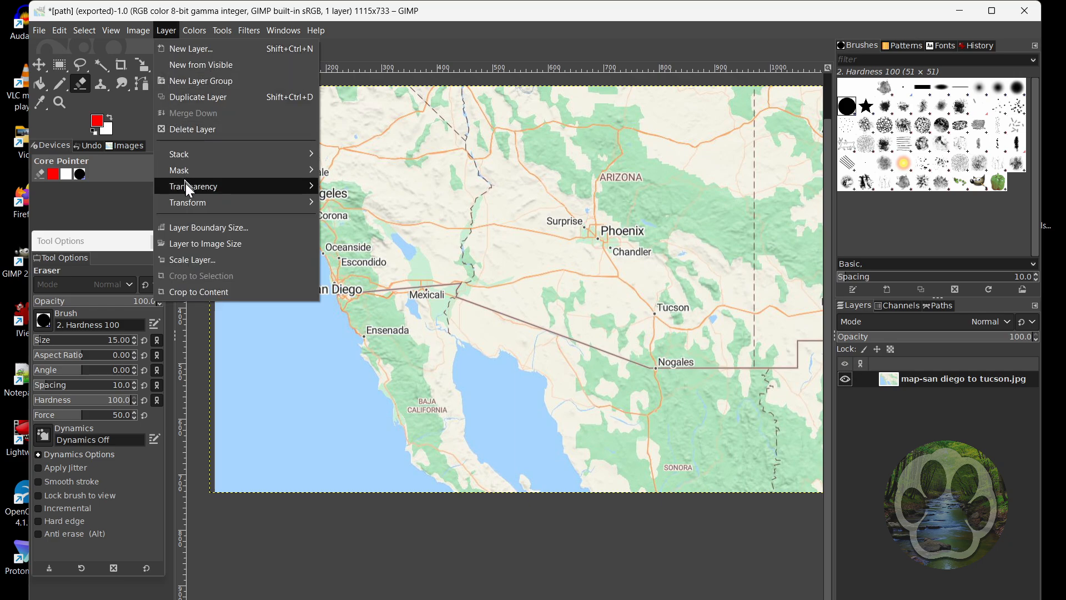
mouse_move(186, 185)
click(364, 189)
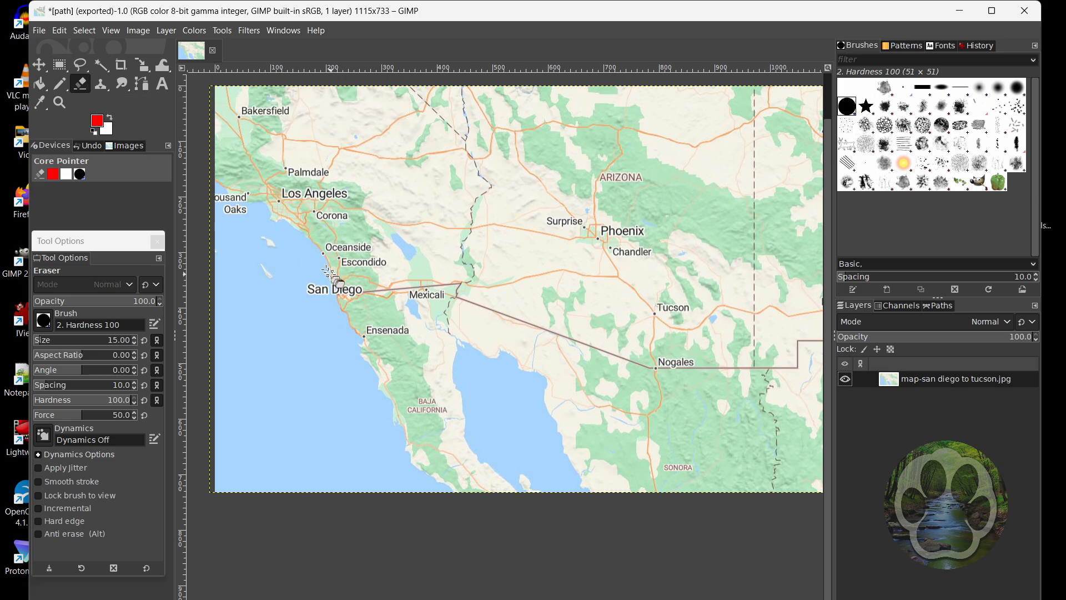
Erase a size 15 line along the route from San Diego past Mexicali to Tucson, leaving it transparent
scroll(334, 290, up, 3)
mouse_move(332, 267)
mouse_down()
mouse_move(325, 260)
mouse_move(378, 242)
mouse_move(441, 248)
mouse_move(485, 284)
mouse_move(624, 253)
mouse_move(672, 269)
mouse_move(721, 265)
mouse_up()
scroll(721, 264, down, 4)
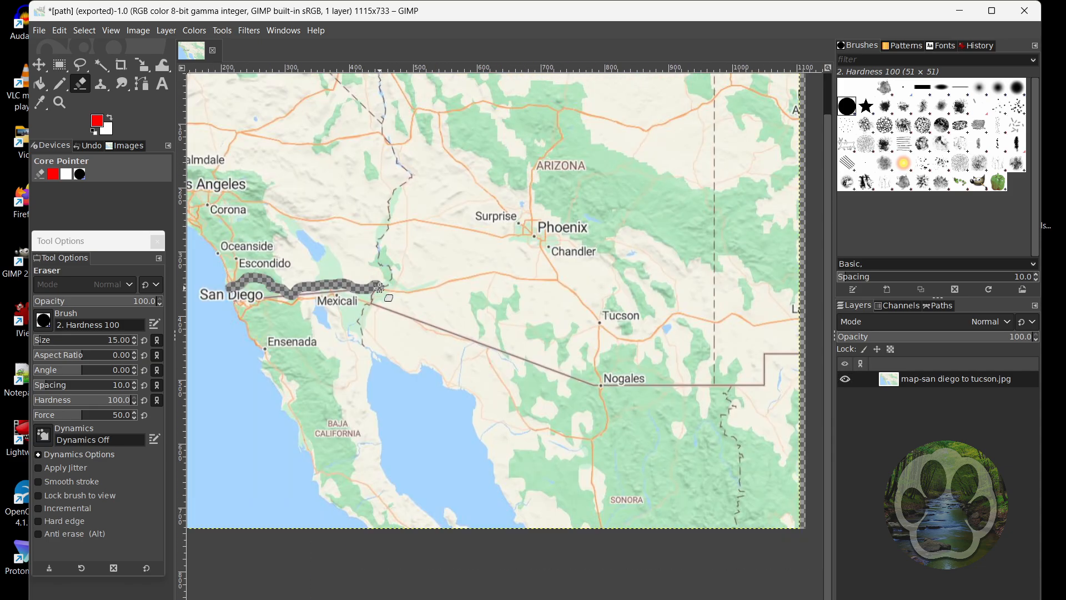
mouse_move(396, 290)
mouse_down()
mouse_move(470, 273)
mouse_move(548, 279)
mouse_move(600, 324)
mouse_up()
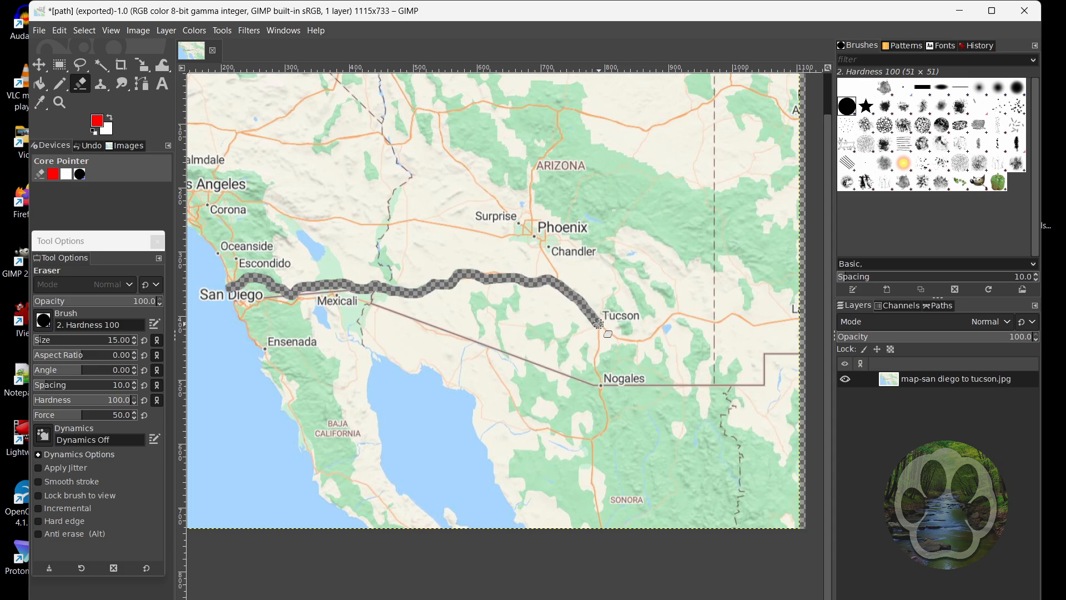
scroll(599, 324, down, 1)
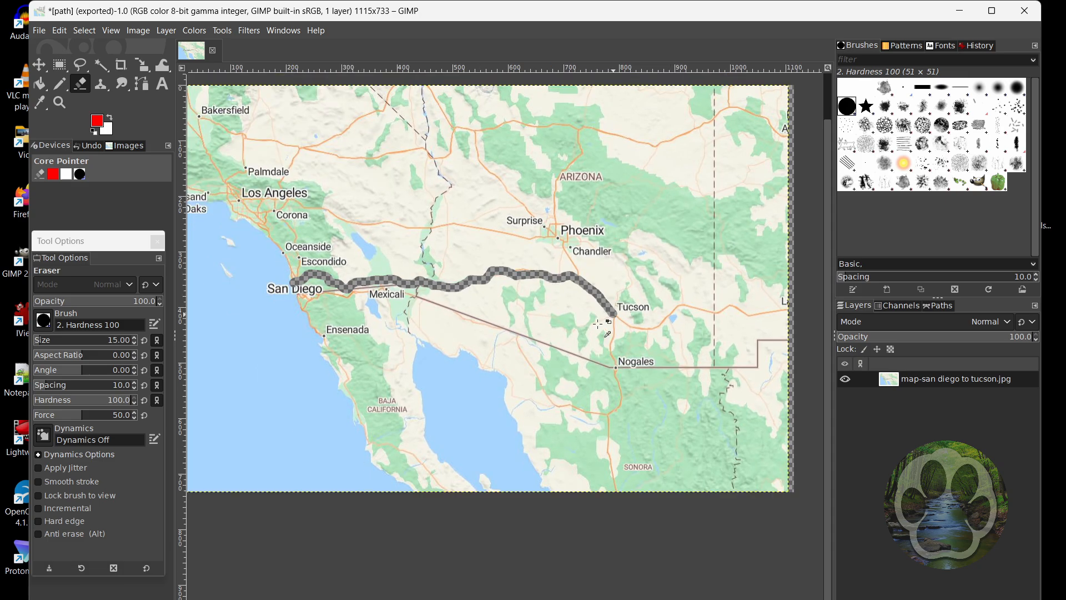
Export the map with the transparent route as path.png in the Assets folder, overwriting the existing file and keeping the PNG options
click(39, 31)
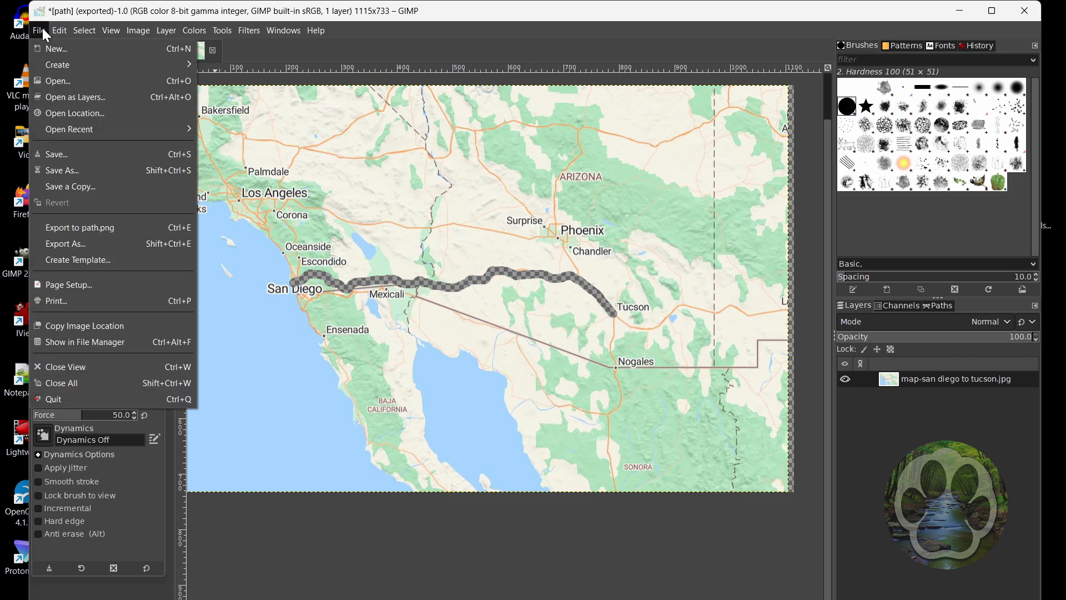
click(90, 243)
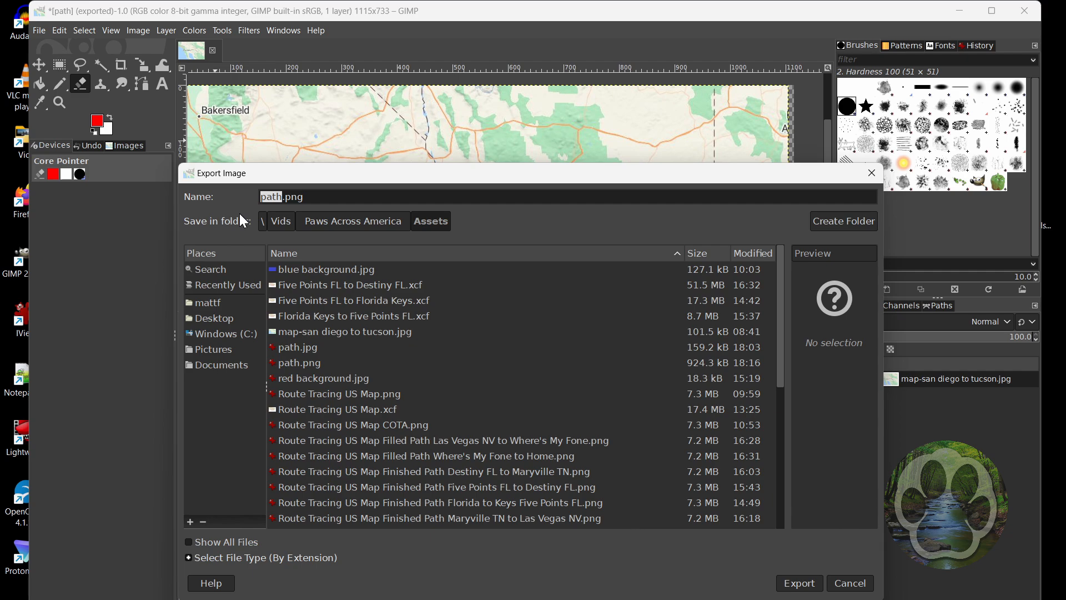
key(Return)
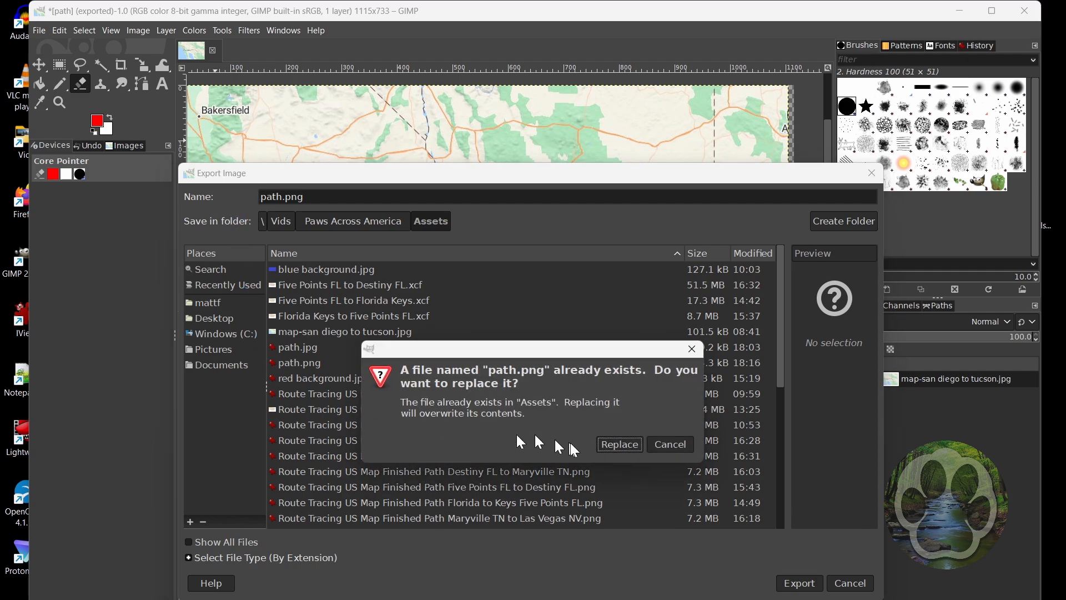
click(629, 446)
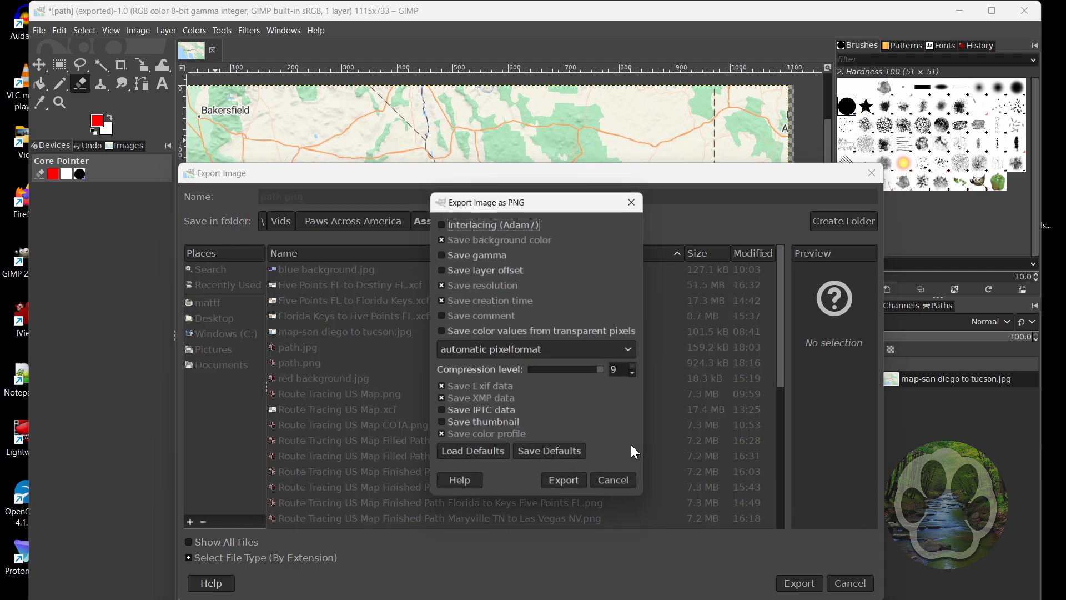
click(581, 484)
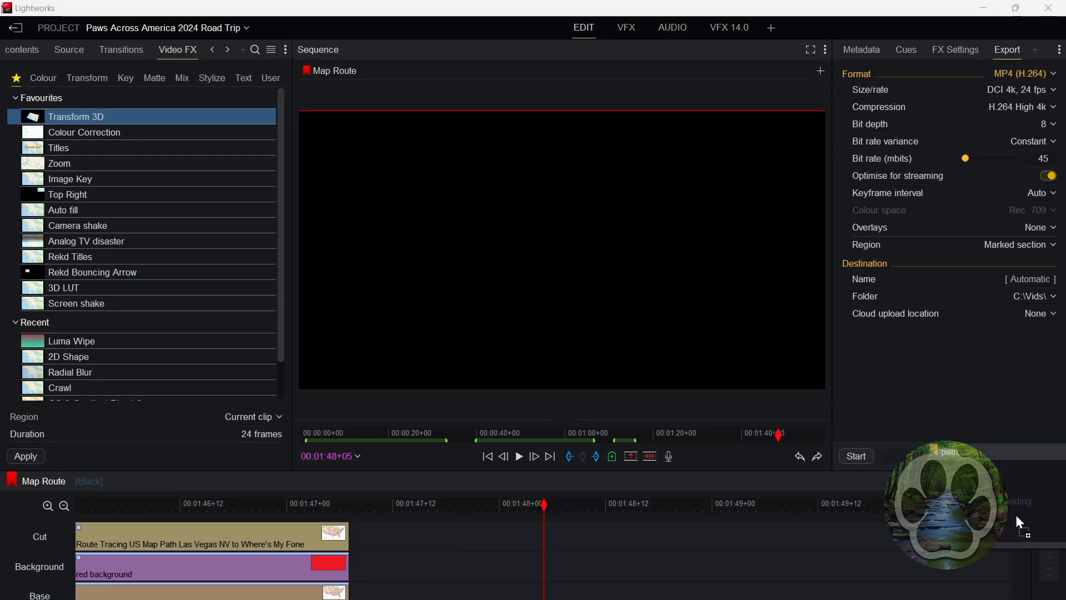
In Lightworks, position the path clip on the Cut track at 00:01:47+16, 85 frames long, with the red background clip beneath it
drag(1021, 525, 438, 550)
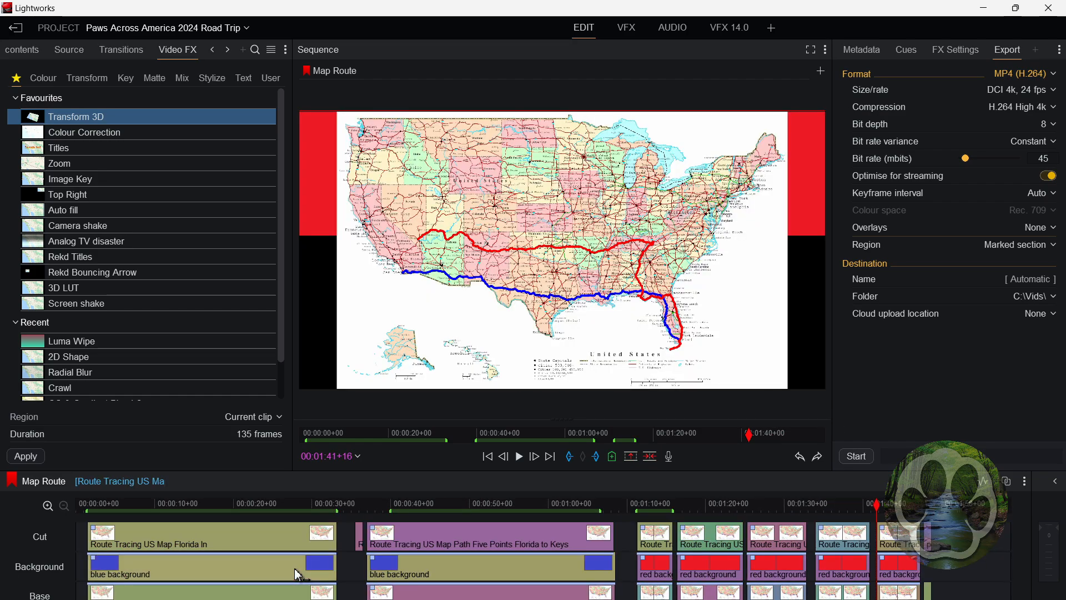
scroll(944, 552, up, 3)
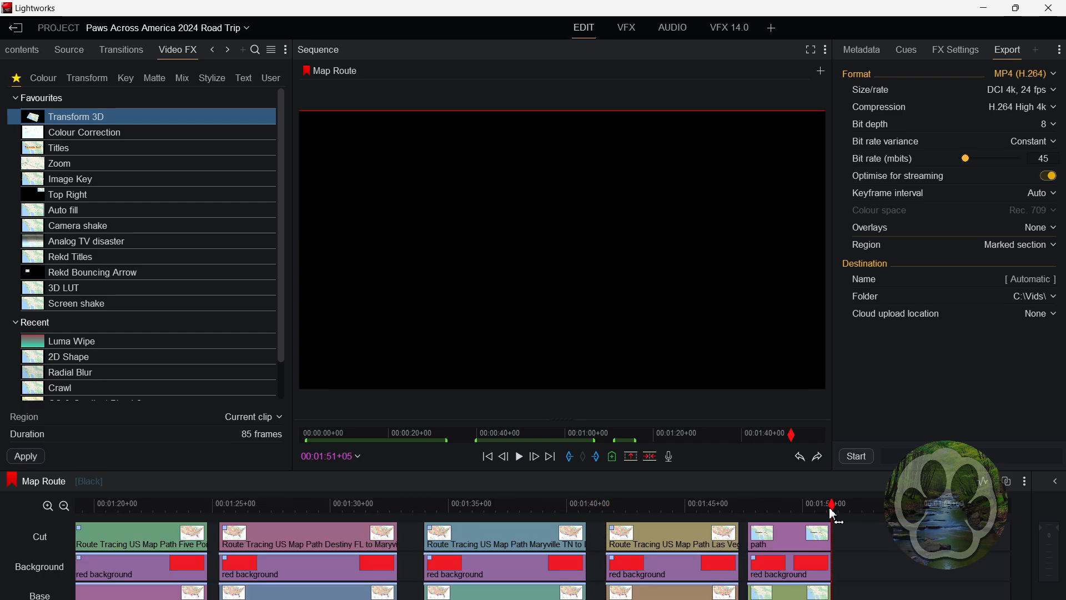
key(a)
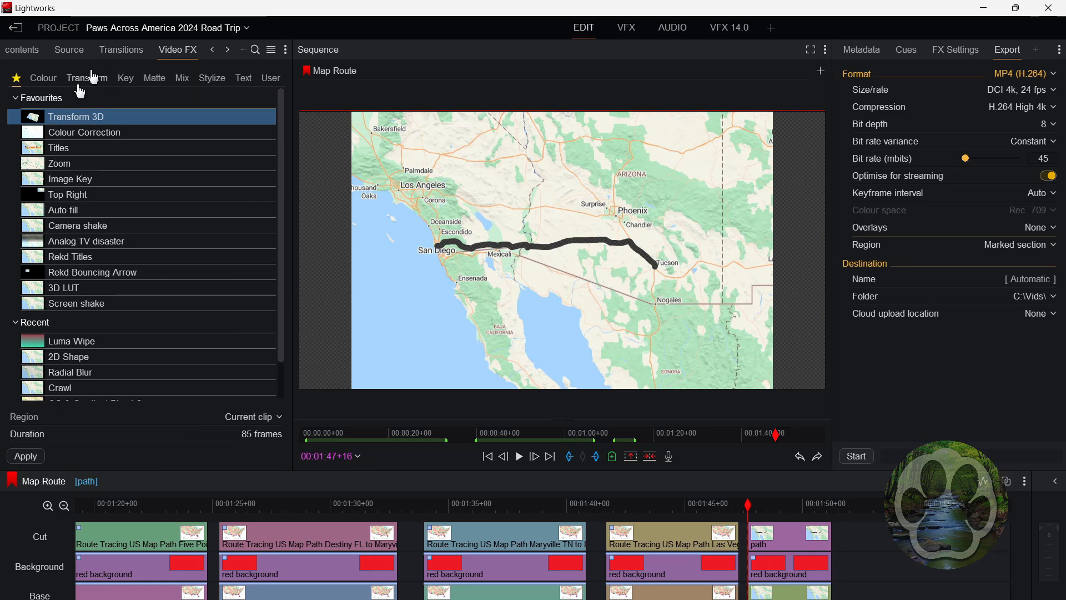
Apply Transform 3D to the path clip and center the red background vertically with a Y position of 0.5
drag(30, 117, 766, 529)
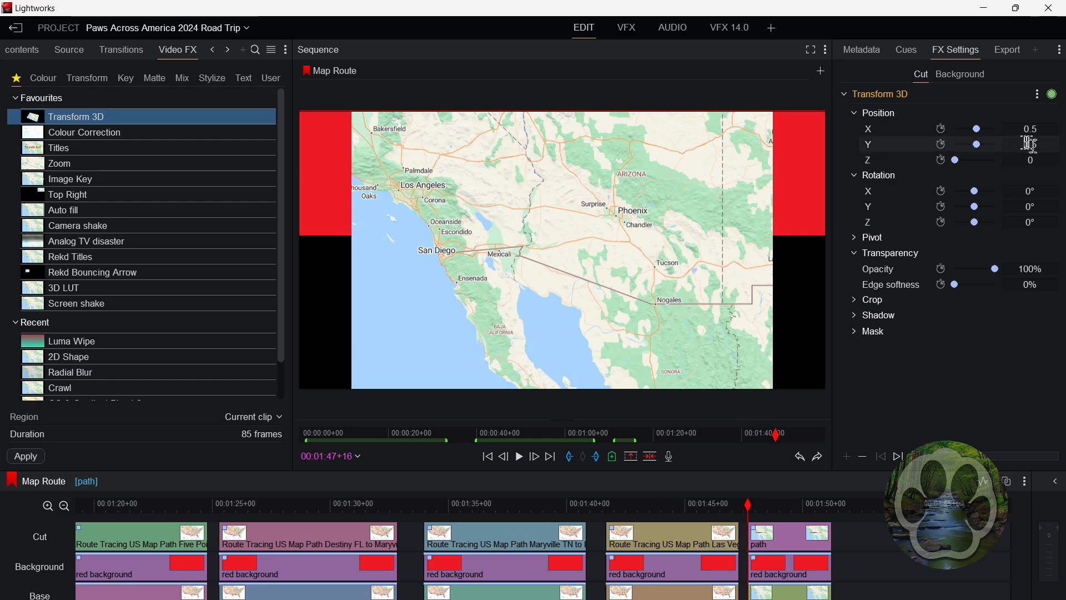
click(966, 73)
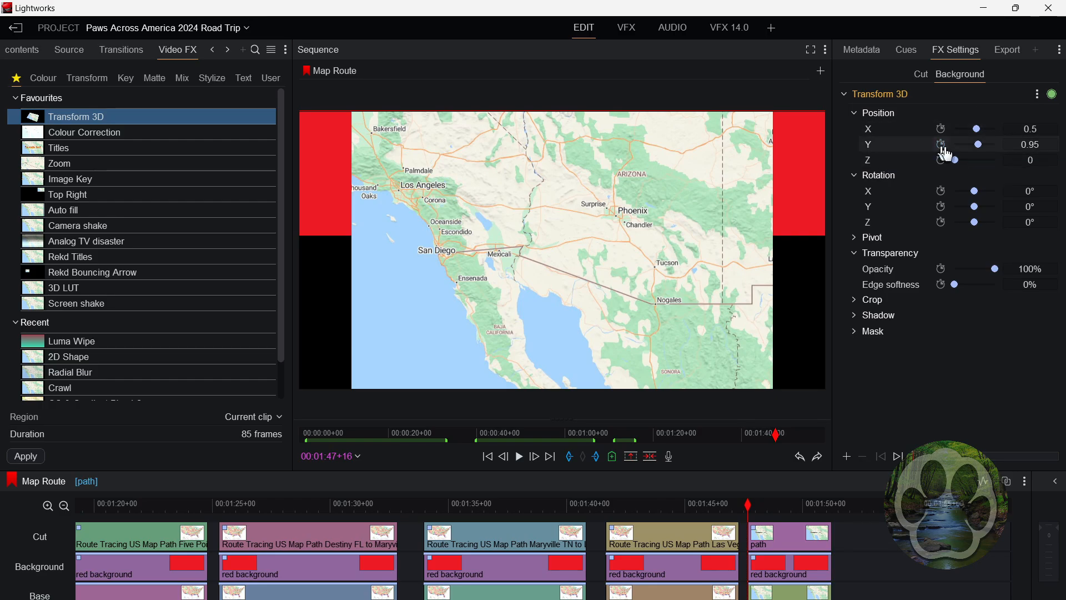
click(1036, 146)
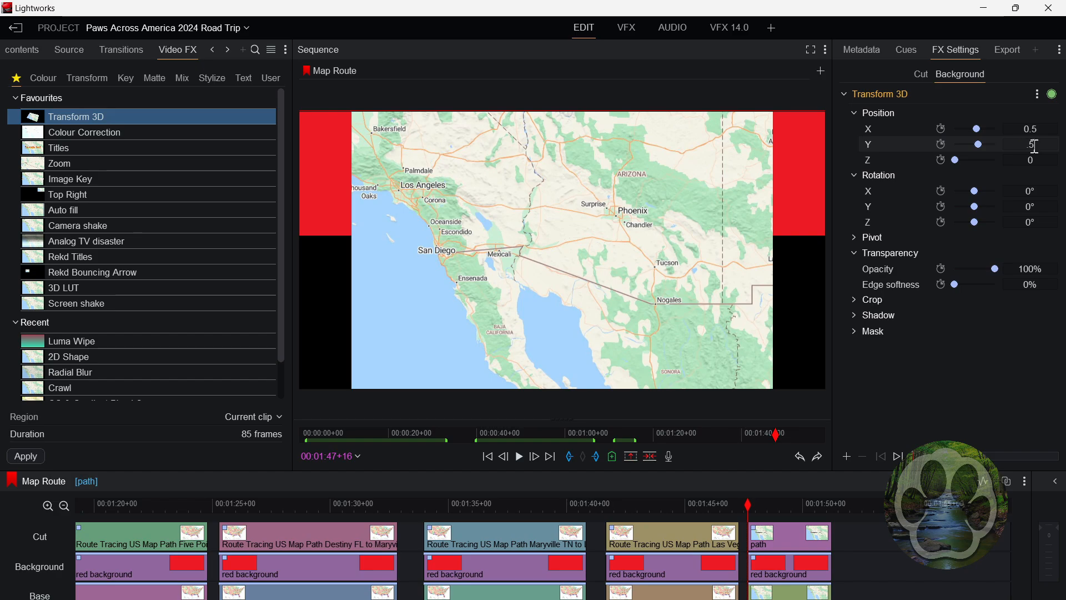
text(.5)
key(Return)
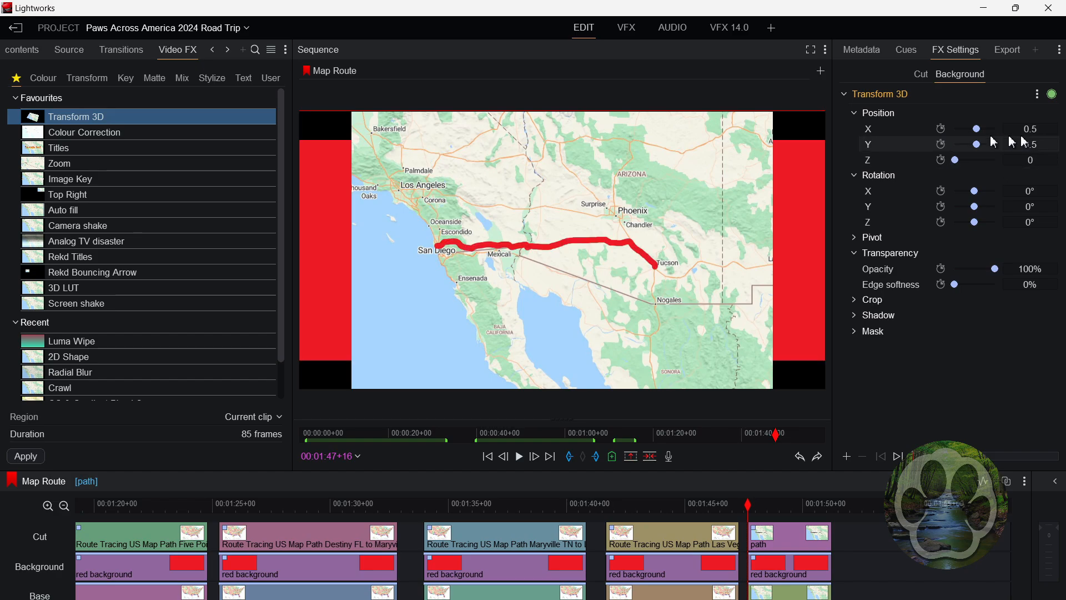
Set the red background's X position to -0.3 at the clip's start and turn on keyframing for X
drag(981, 136, 977, 135)
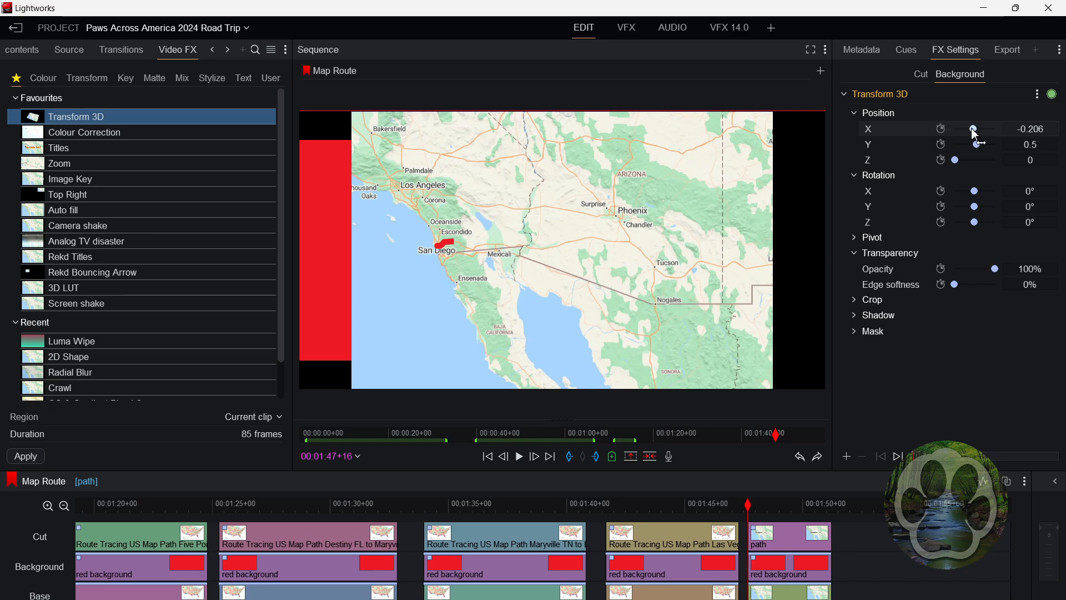
click(1029, 129)
text(-0.3)
key(Return)
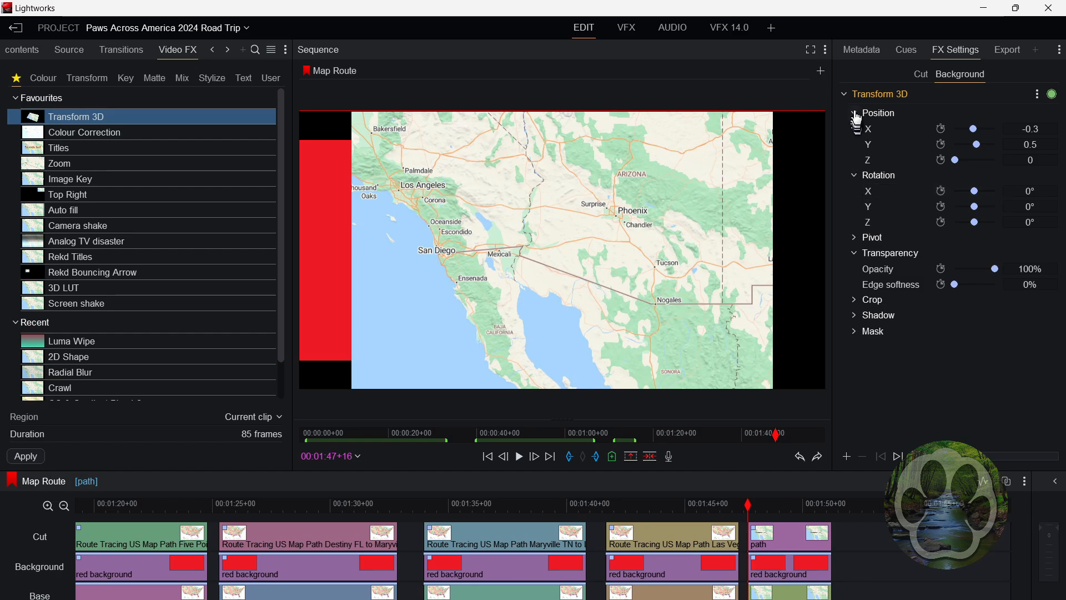
click(939, 131)
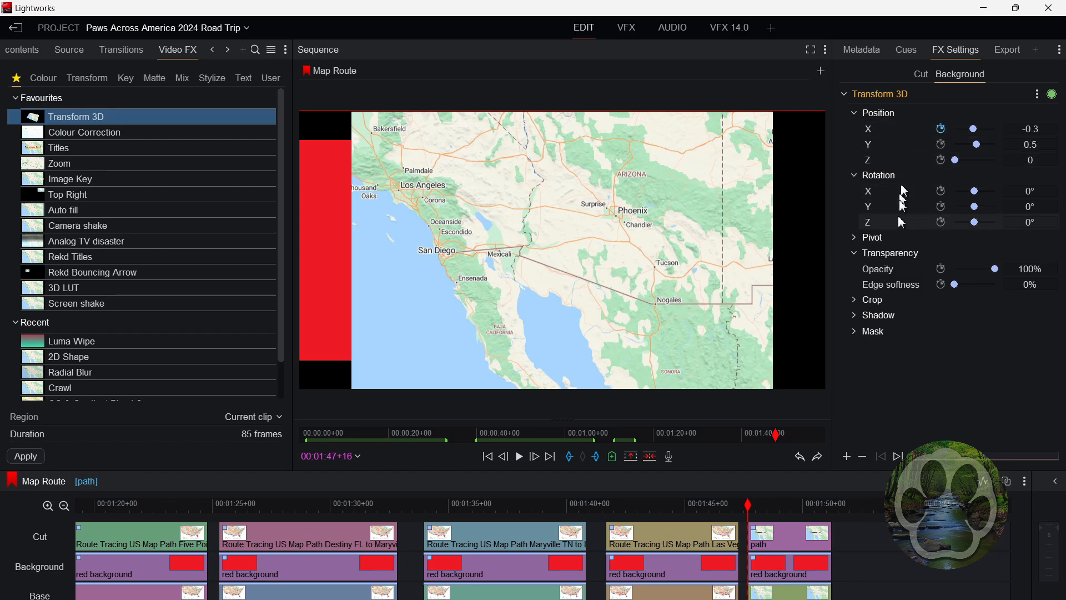
Set the red background's X position to 0.2 on the clip's last frame and play the animation from the clip's start
key(s)
key(Left)
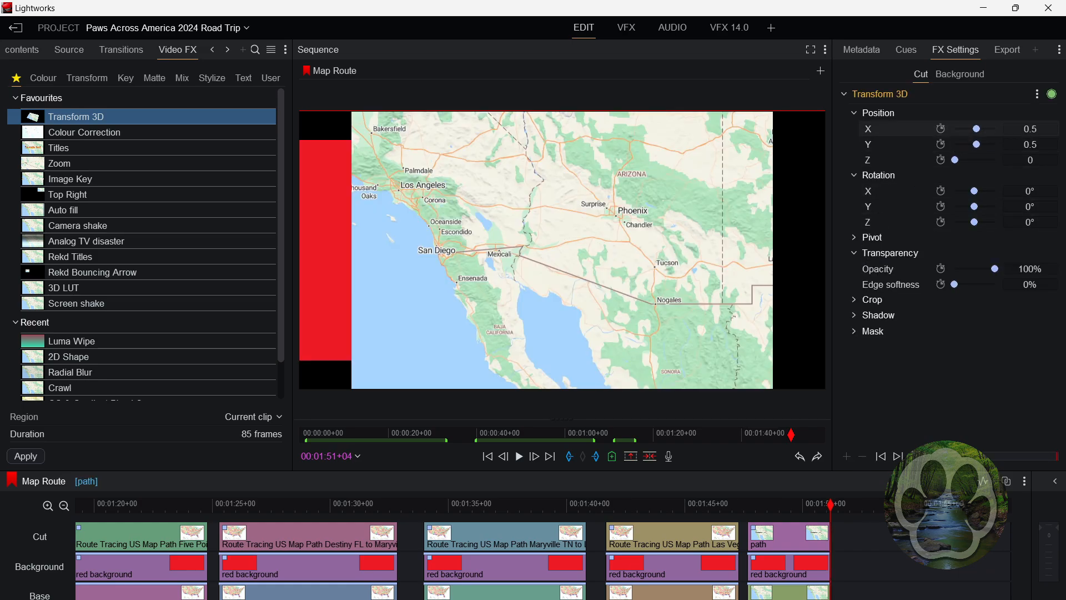
click(949, 75)
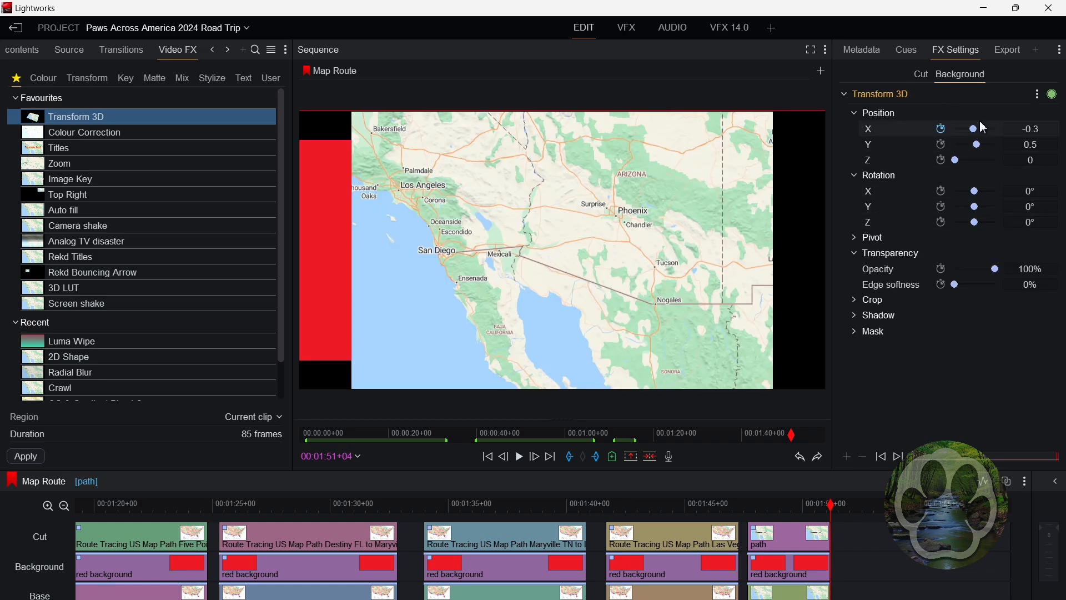
click(1021, 129)
text(.5)
key(Return)
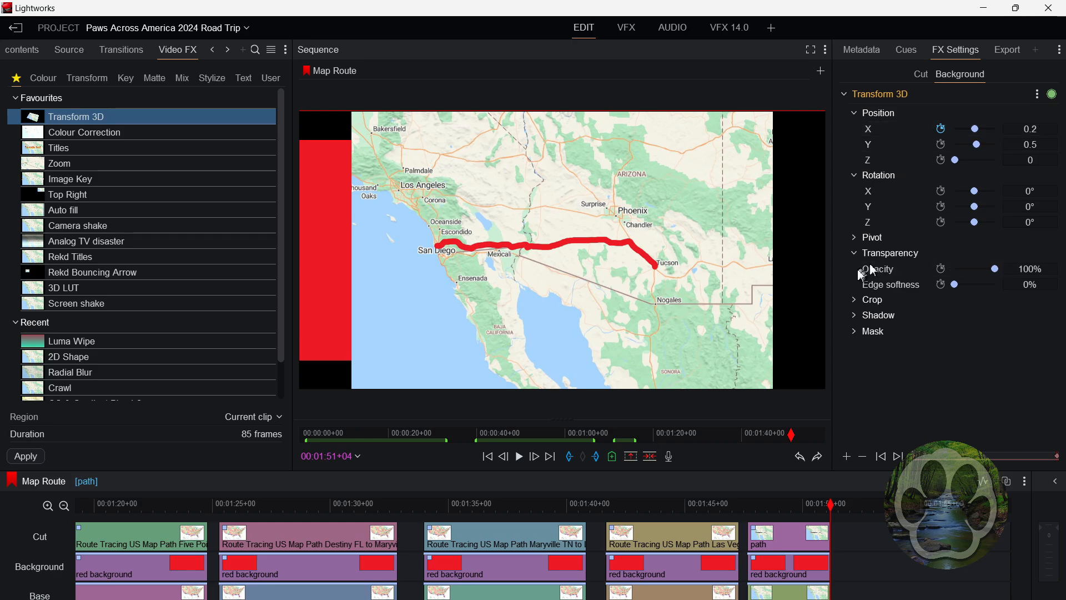
key(a)
click(520, 459)
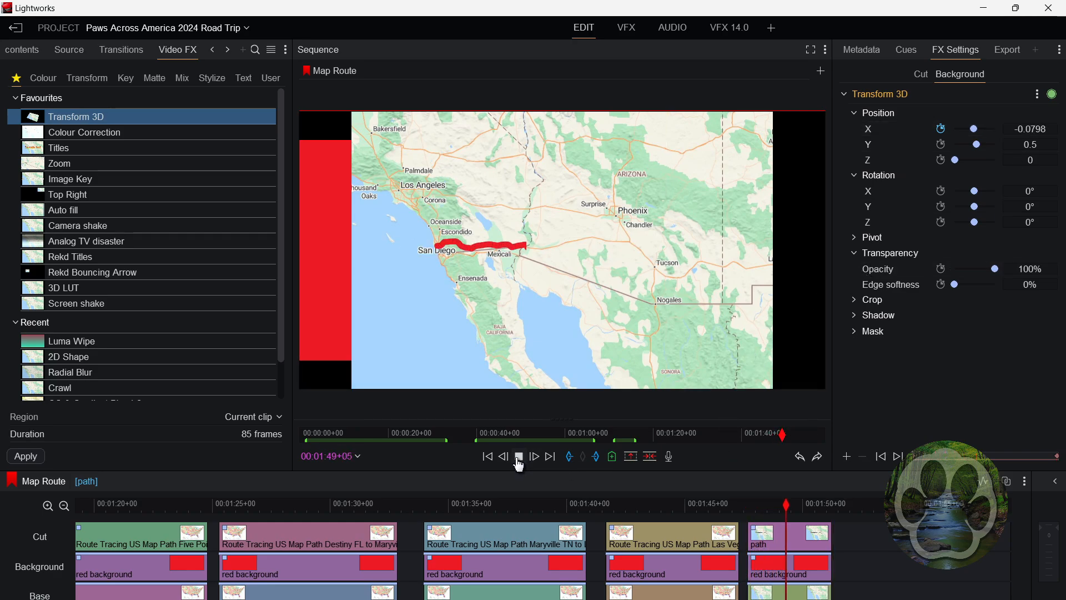